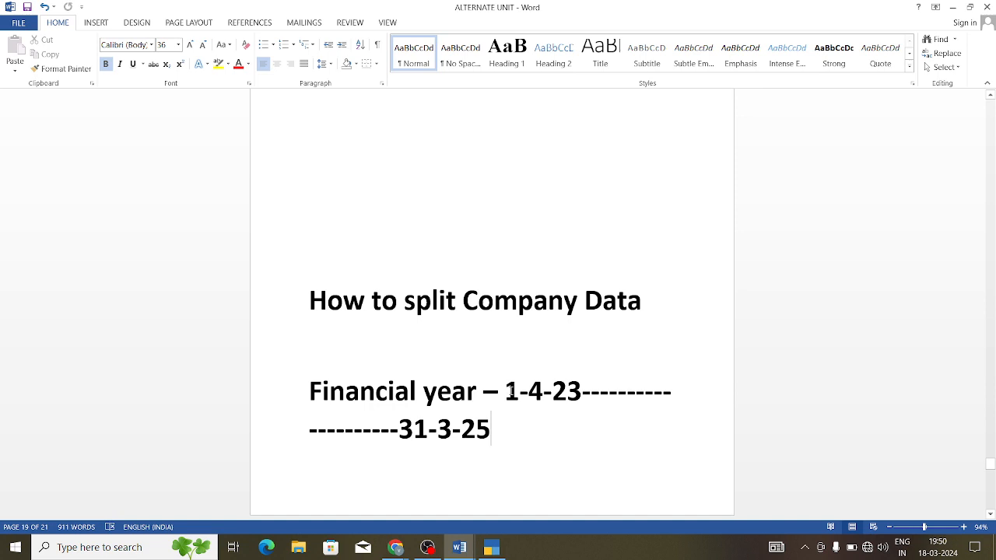
left_click_drag(507, 391, 606, 421)
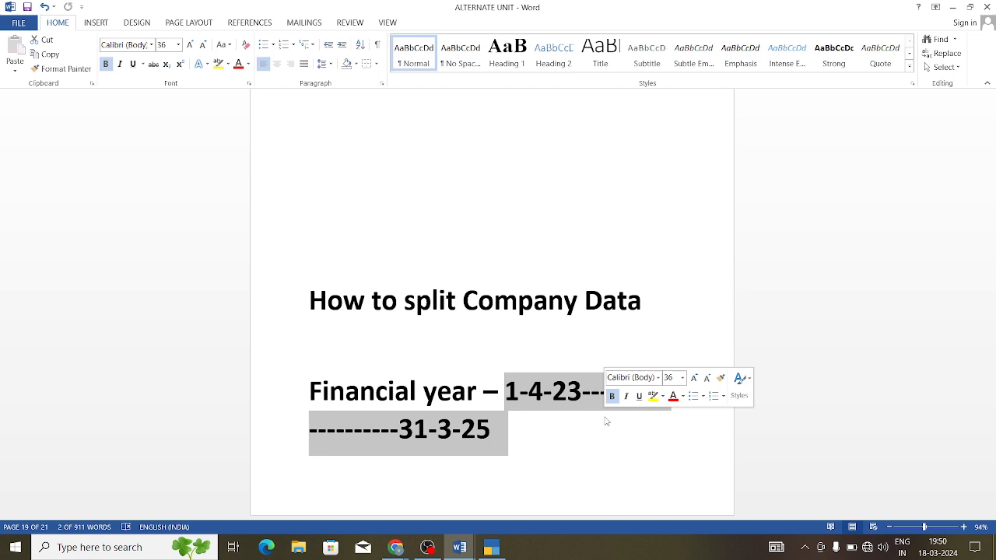
left_click(606, 421)
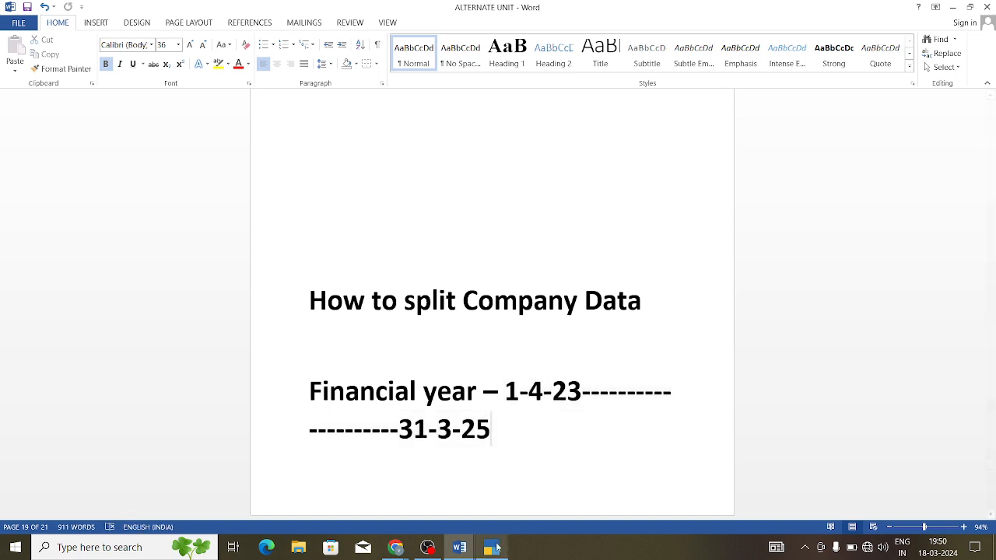
Switch to TallyPrime and set the current period from 1-4-2023 to 31-3-2025.
left_click(493, 547)
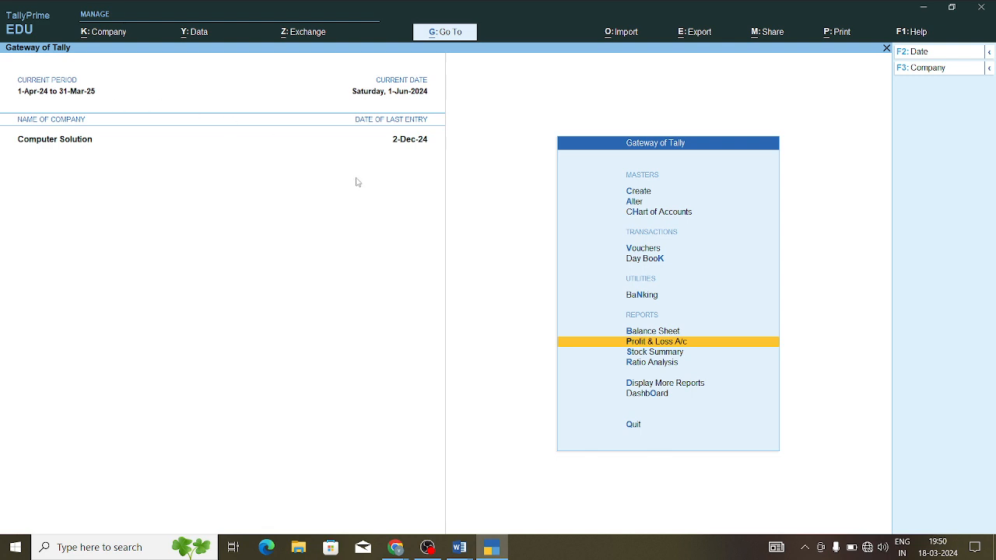
key("alt")
key("alt+F2")
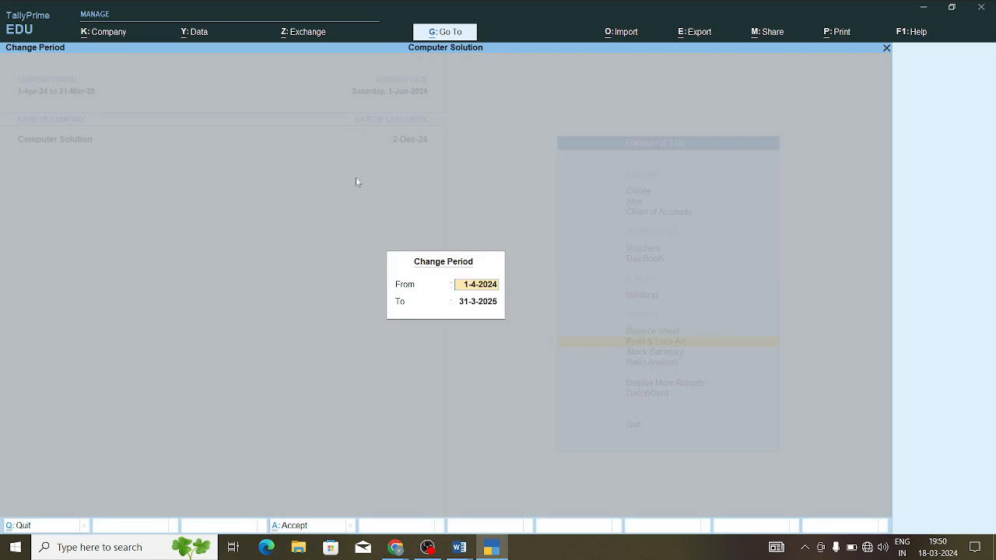
type("1-4-23")
key("Return")
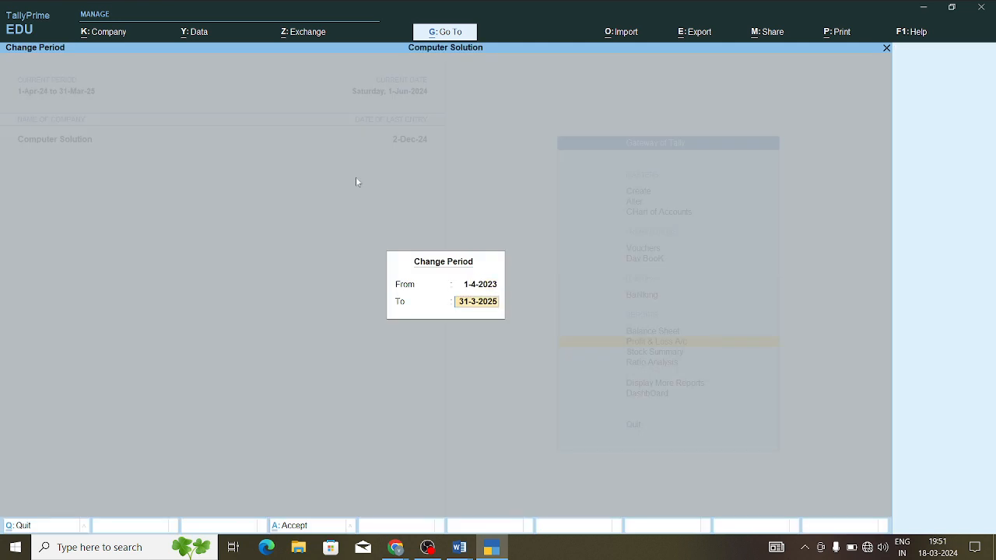
key("Return")
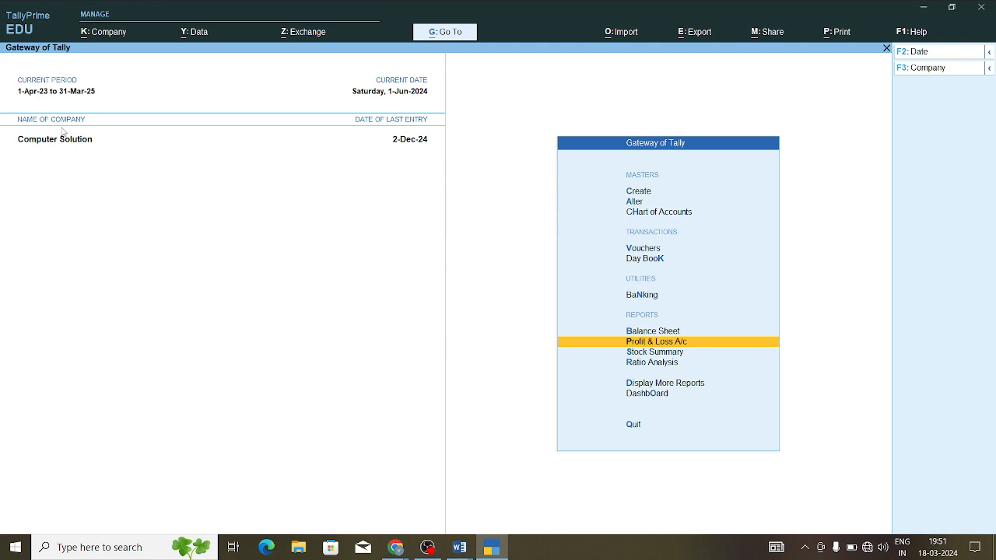
Open the Profit & Loss A/c report for Computer Solution and expand it to the detailed view.
key("Down")
key("Down")
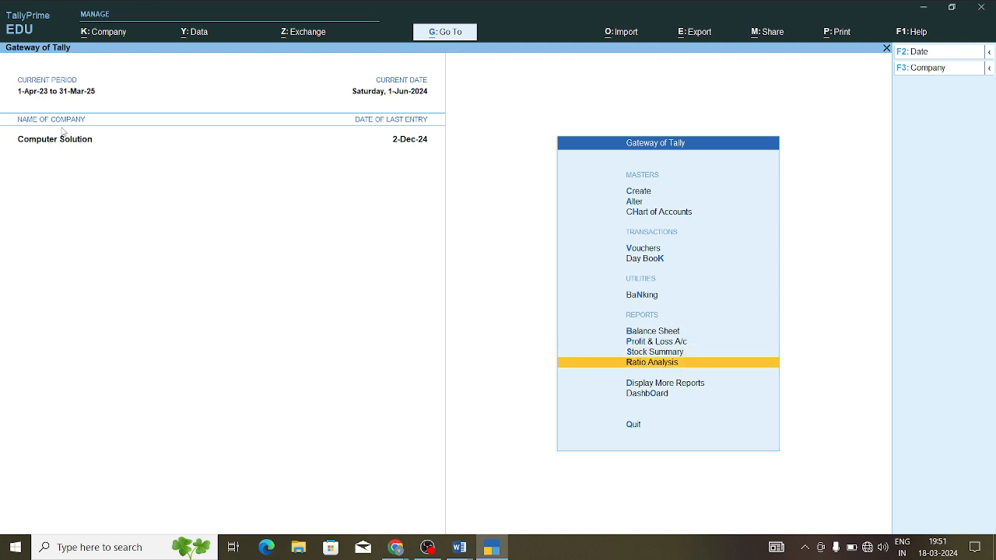
key("Up")
key("Up")
key("Return")
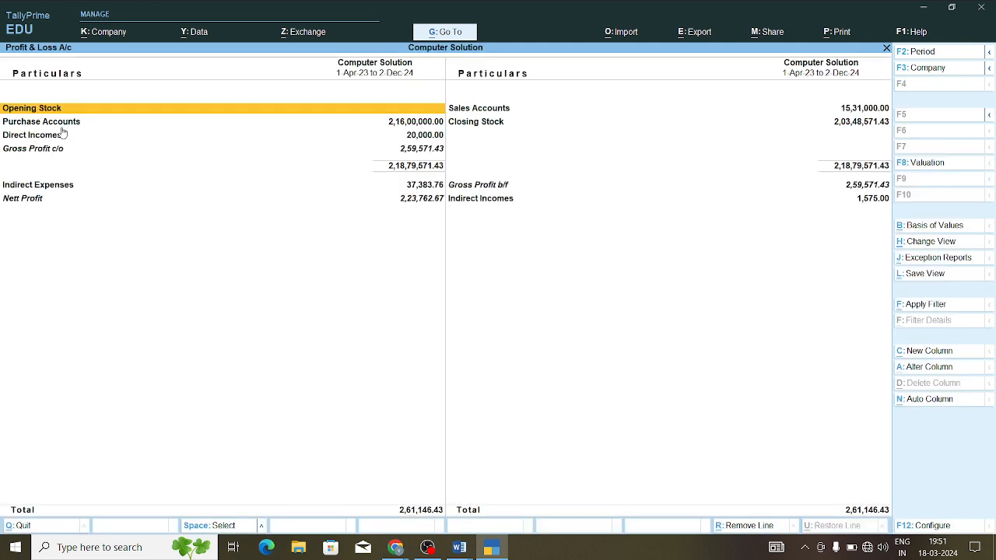
key("alt+F5")
Drill down into Purchased A/c under Purchase Accounts to open its monthly summary.
key("Down")
key("Down")
key("Down")
key("Down")
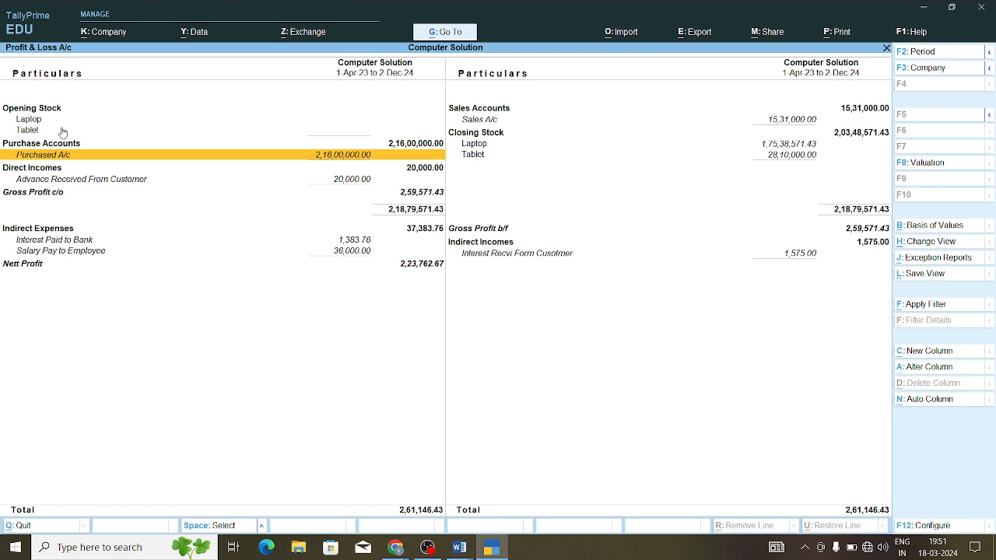
left_click(339, 160)
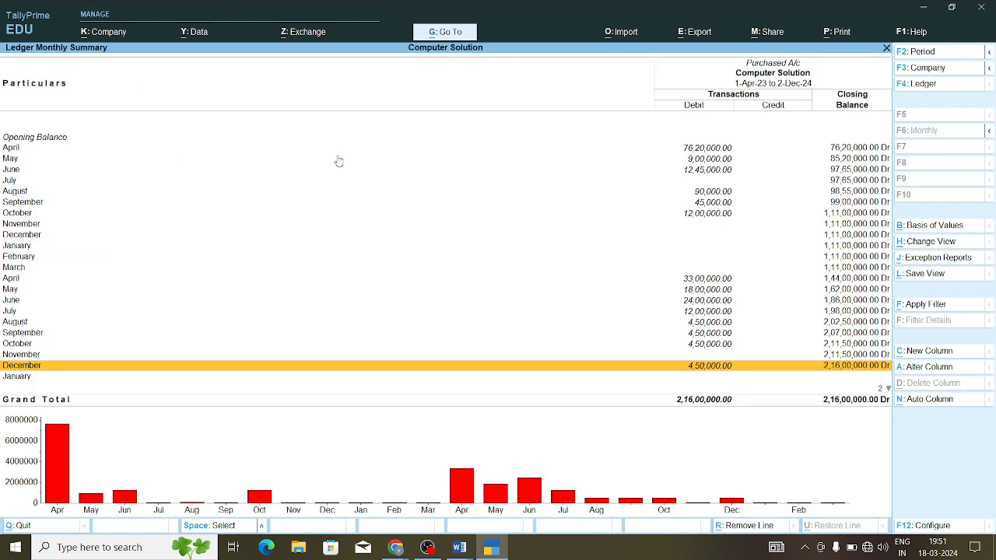
Review the monthly purchases from the first April into the second financial year, and return to the Gateway of Tally.
key("Up")
key("Up")
key("Up")
key("Up")
key("Up")
key("Up")
key("Up")
key("Up")
key("Up")
key("Up")
key("Up")
key("Up")
key("Up")
key("Up")
key("Up")
key("Up")
key("Up")
key("Up")
key("Up")
key("Up")
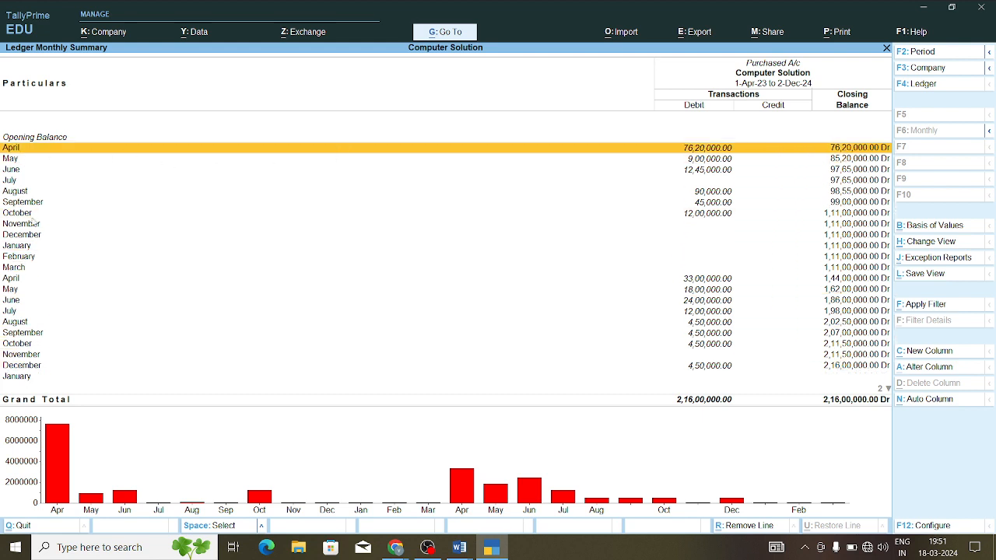
left_click(18, 281)
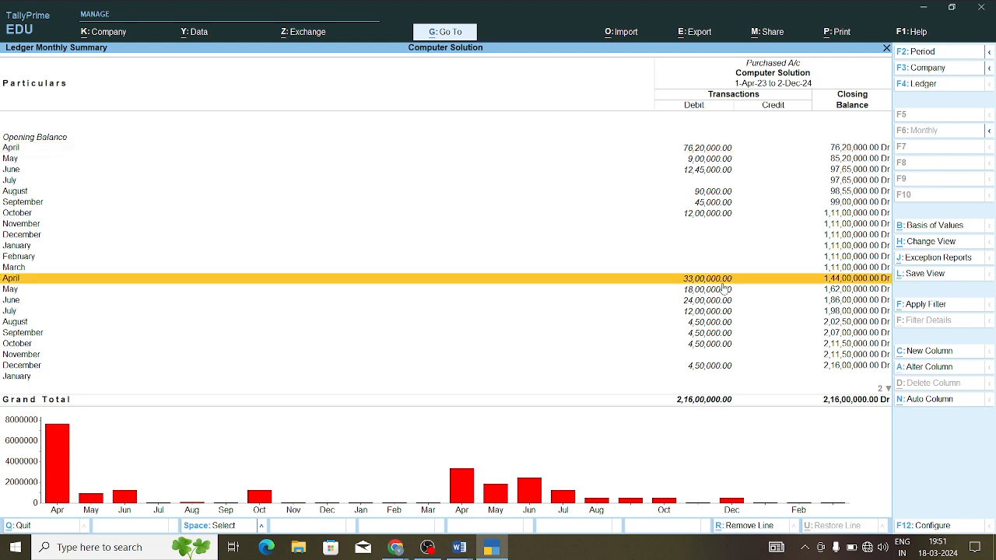
left_click(705, 150)
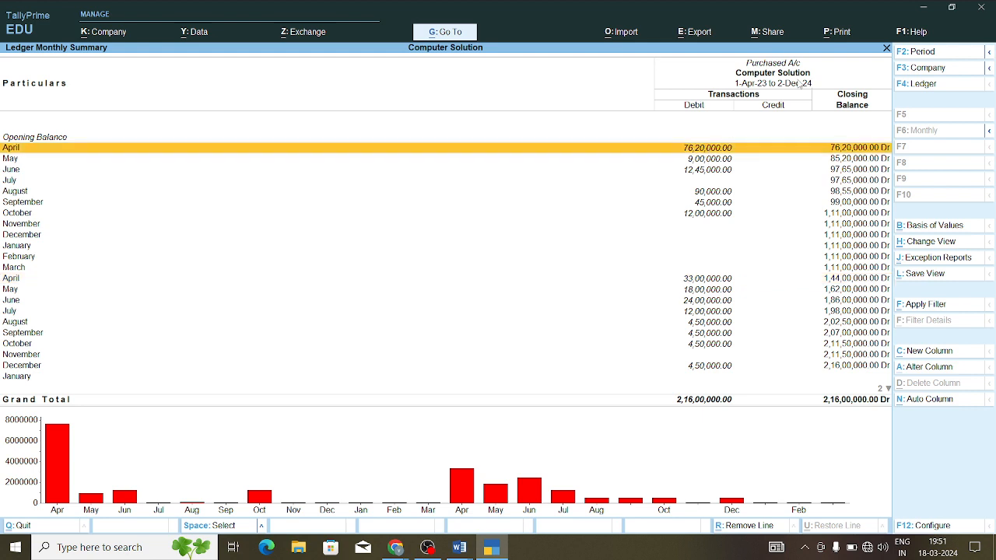
left_click(707, 280)
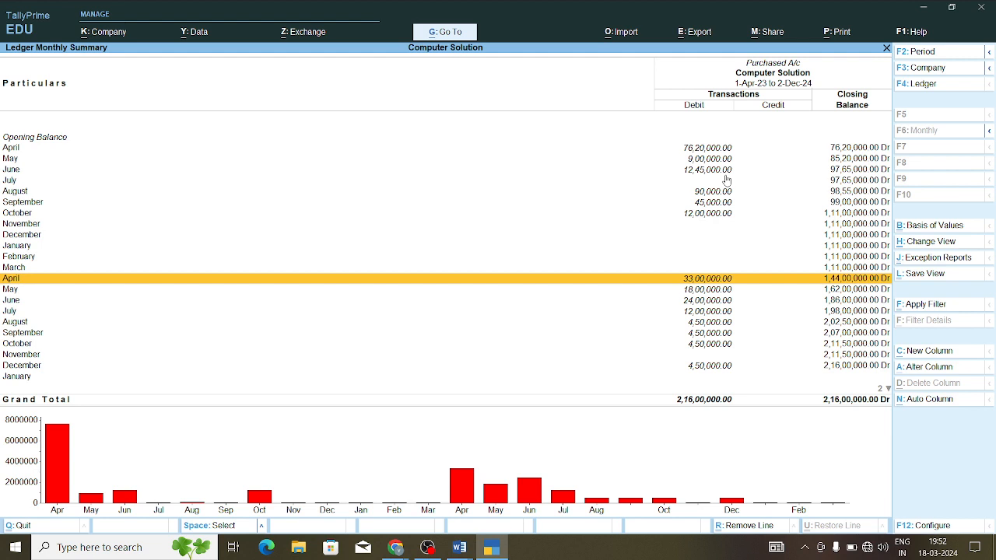
key("Escape")
key("Escape")
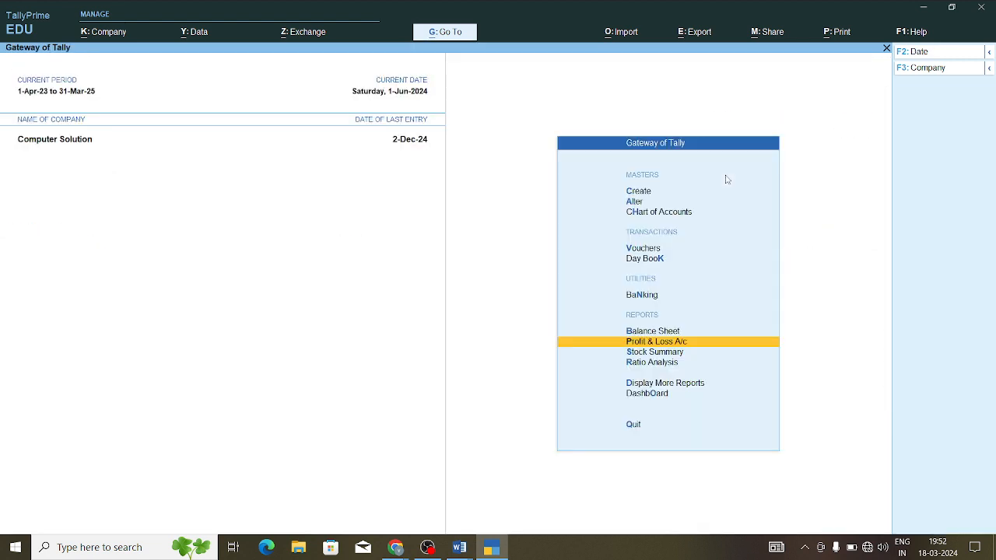
Split the Computer Solution company data from 1-Apr-24 and confirm the split.
left_click(187, 39)
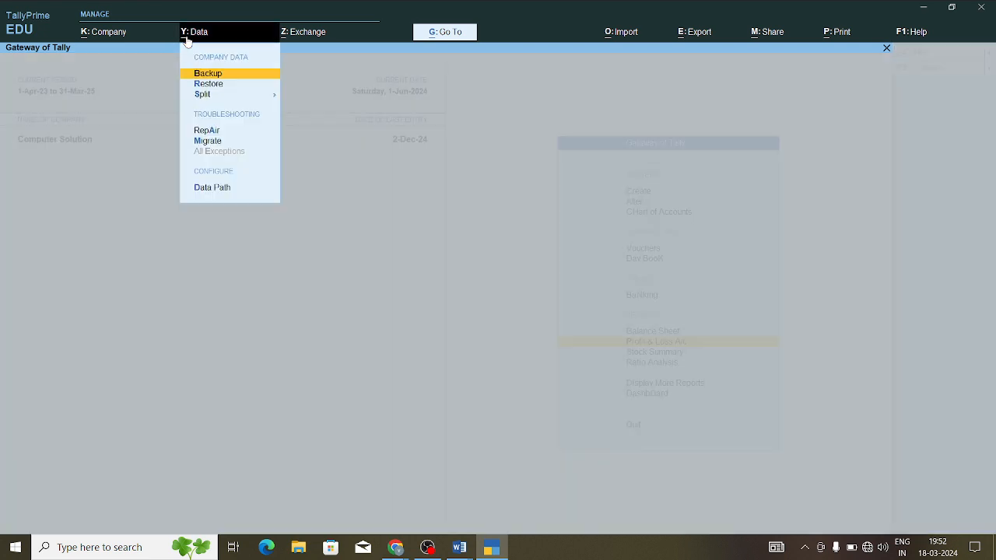
left_click(206, 97)
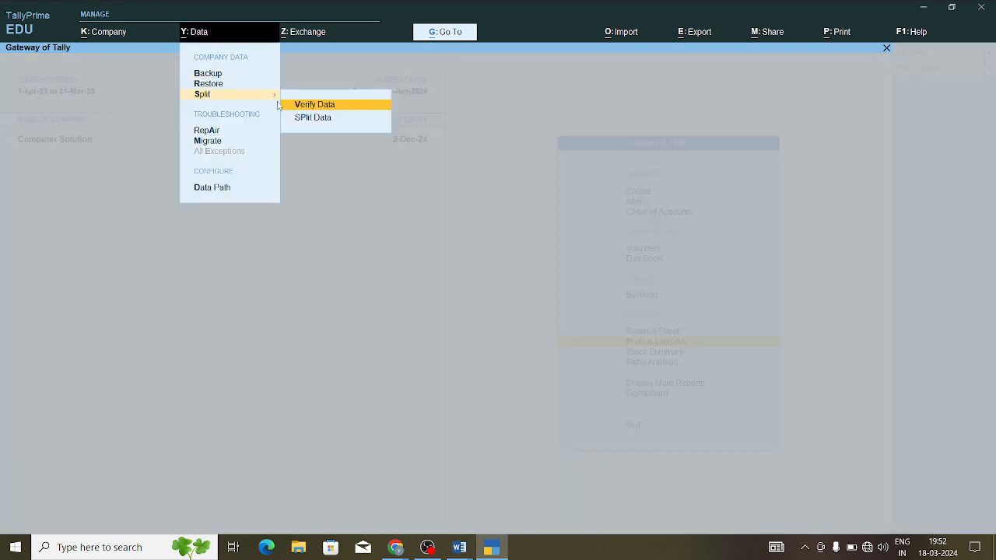
left_click(324, 125)
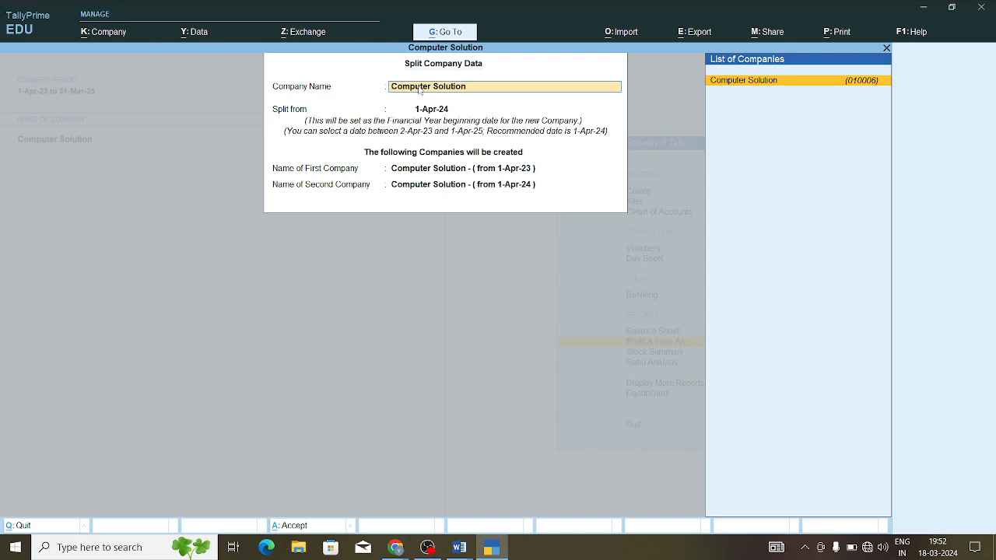
left_click(877, 91)
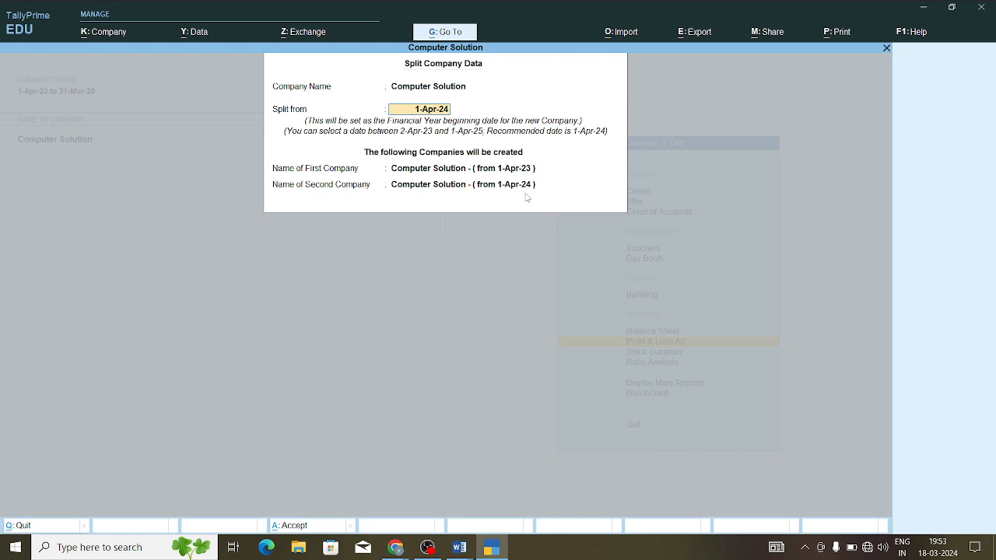
key("Return")
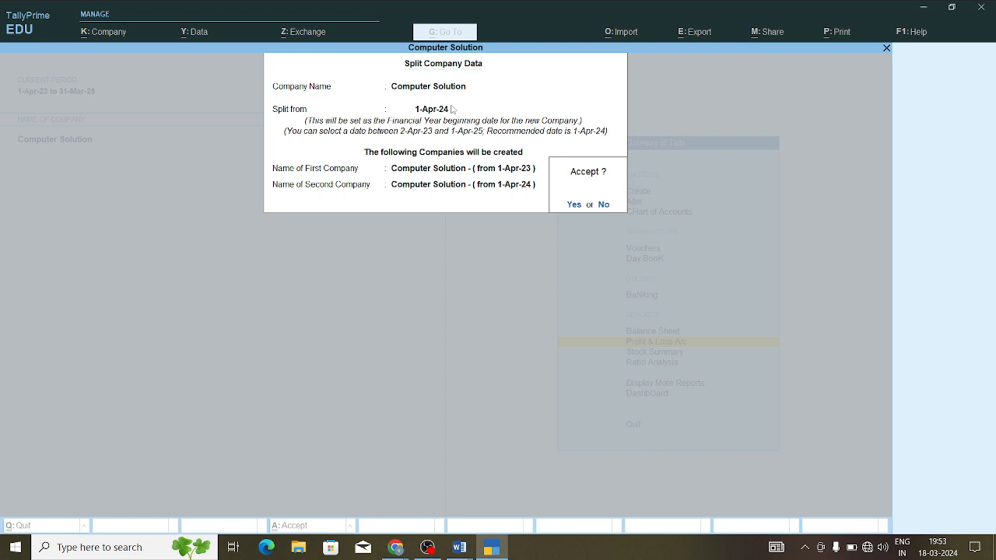
key("Return")
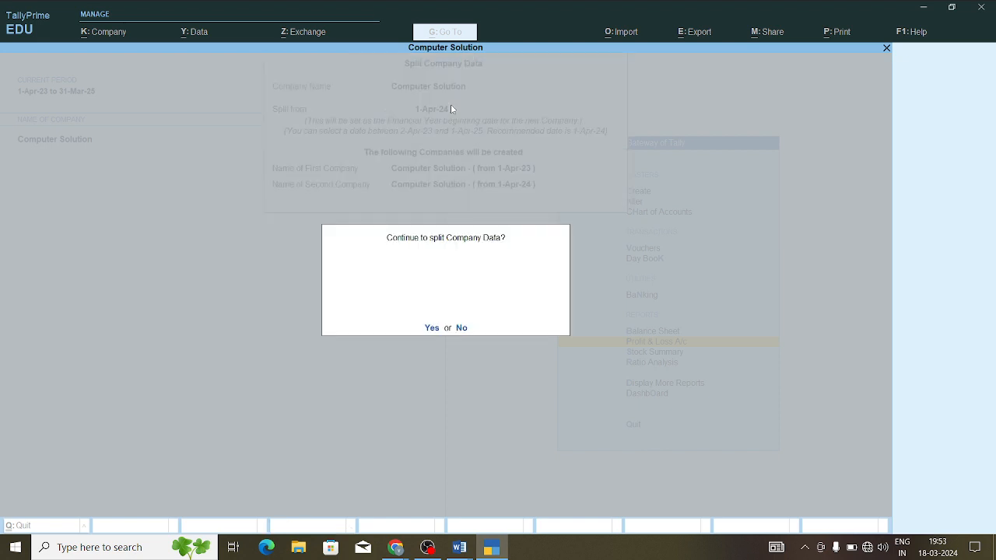
key("Return")
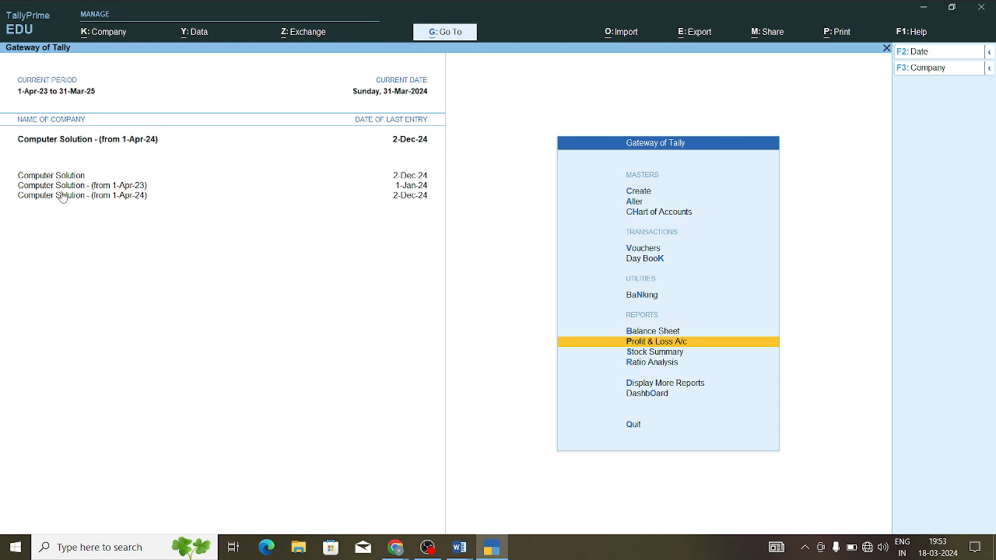
Make Computer Solution - (from 1-Apr-23) the active company and open its Profit & Loss A/c in detailed view.
left_click(39, 178)
left_click(92, 187)
left_click(128, 199)
left_click(70, 186)
key("Return")
key("alt+F5")
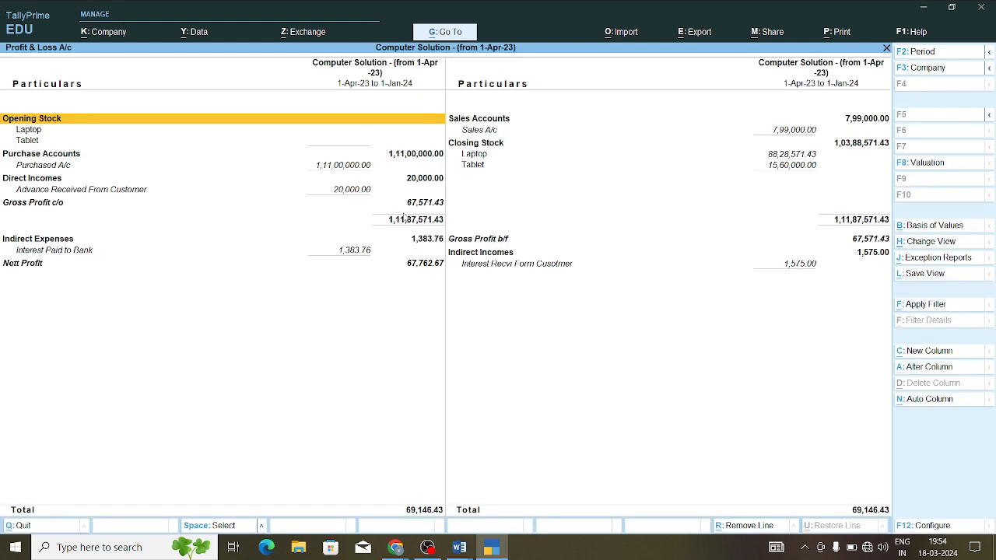
Examine the Purchased A/c and Sales A/c lines in the 1-Apr-23 company's Profit & Loss A/c.
key("Down")
key("Down")
key("Down")
key("Down")
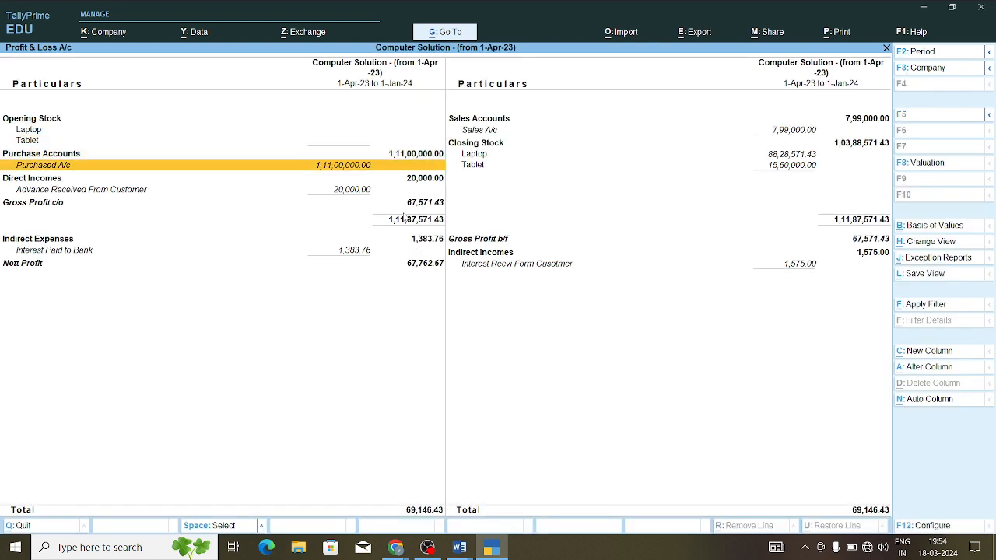
key("Right")
key("Up")
key("Up")
key("Up")
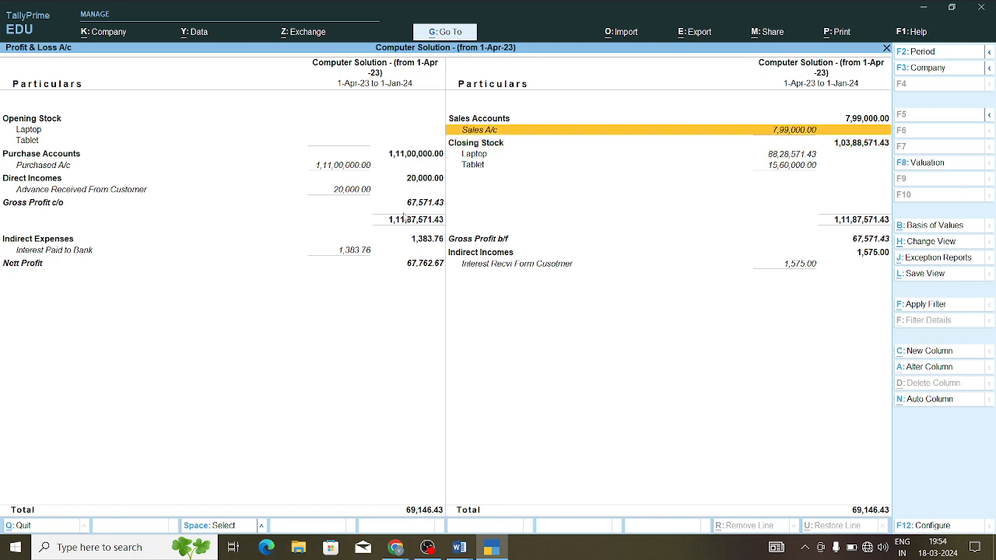
Check the 1-Apr-23 company's Purchased A/c monthly summary up to March, and return to the Gateway of Tally.
key("Left")
key("Down")
key("Down")
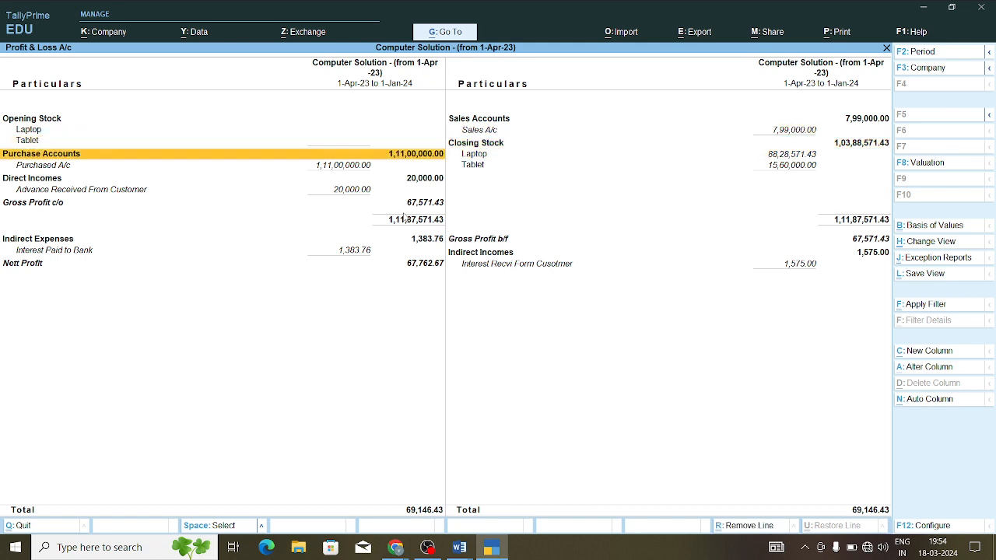
key("Down")
key("Return")
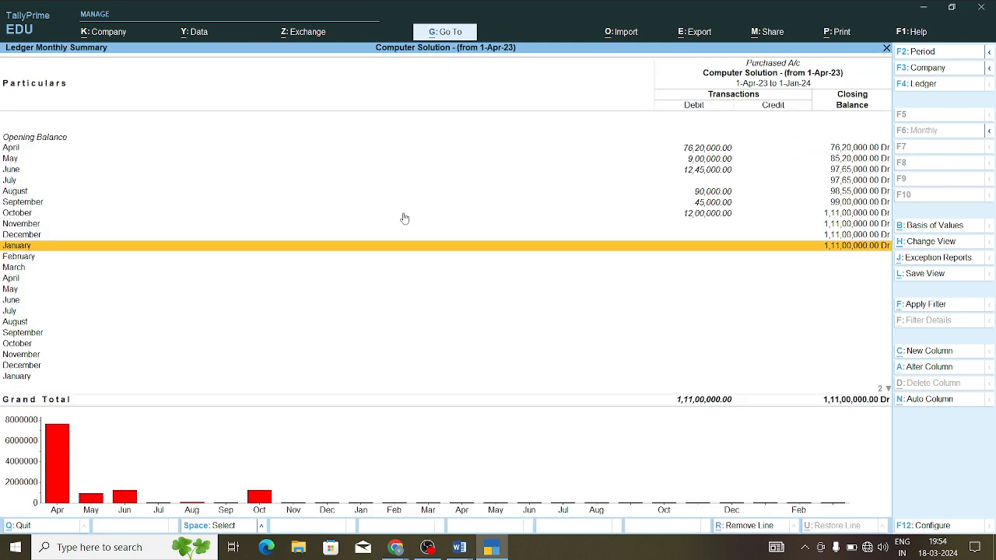
left_click(16, 267)
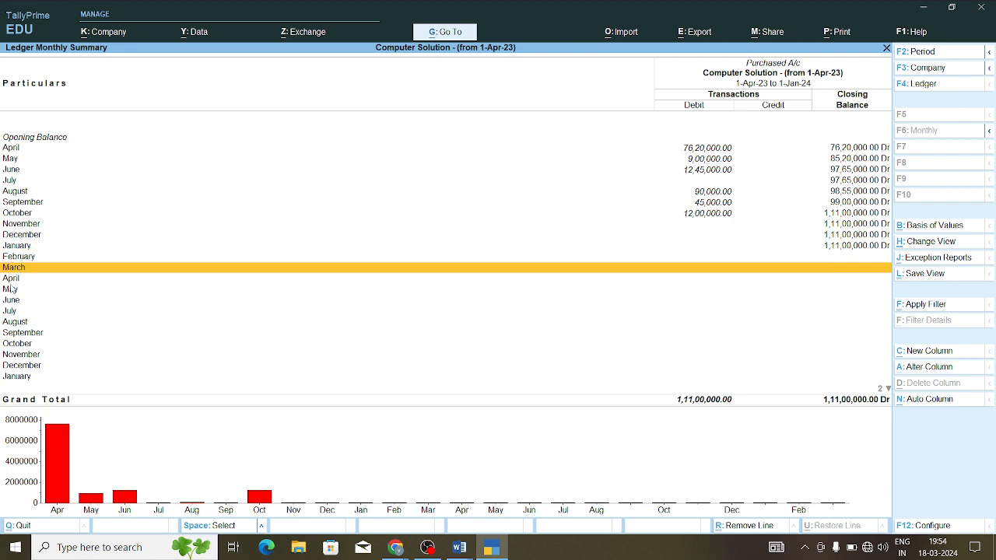
key("Escape")
key("Escape")
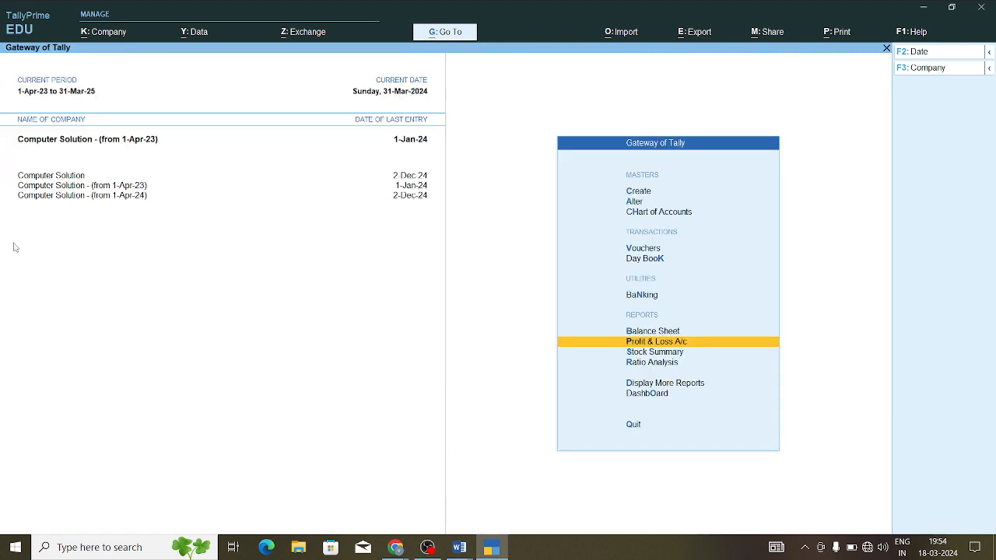
Make Computer Solution - (from 1-Apr-24) the active company and open its Profit & Loss A/c in detailed view.
left_click(113, 198)
key("Return")
key("alt+F5")
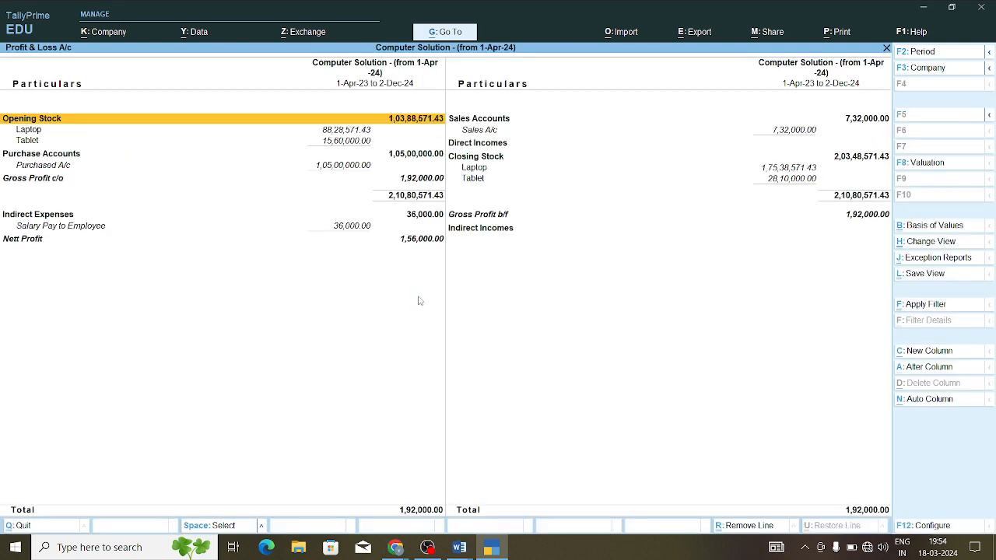
Check the 1-Apr-24 company's Purchased A/c monthly summary from the second April to January, and return to the Profit & Loss A/c.
key("Down")
key("Down")
key("Down")
key("Down")
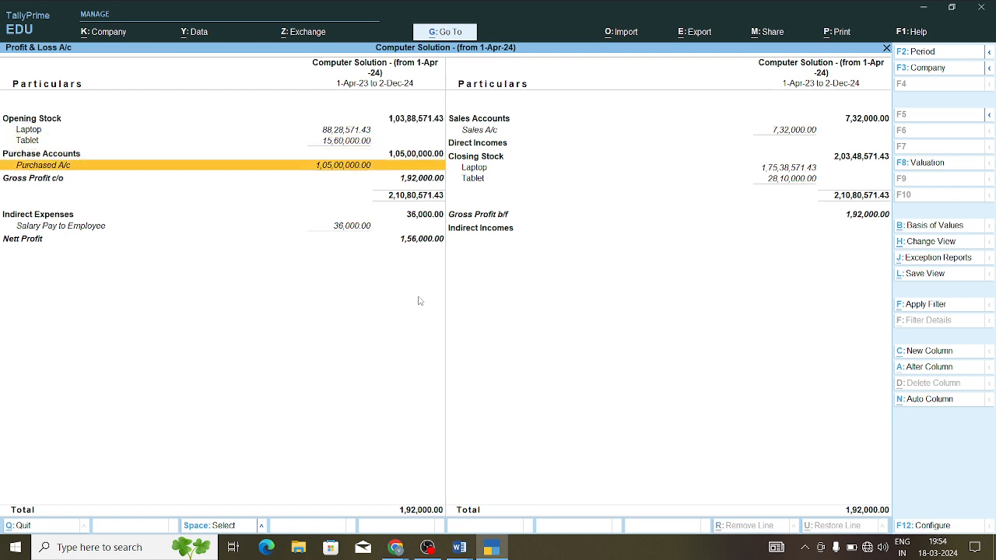
key("Return")
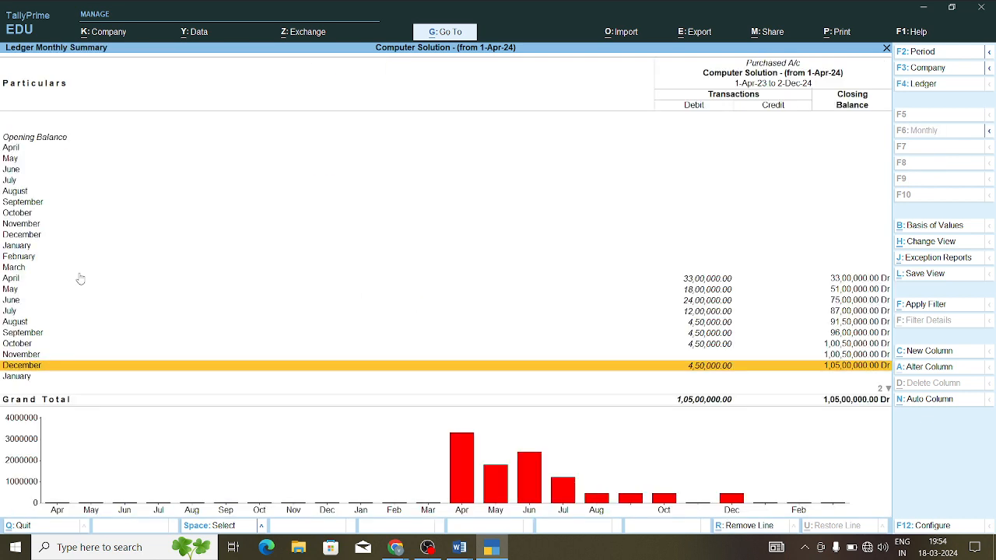
left_click(17, 282)
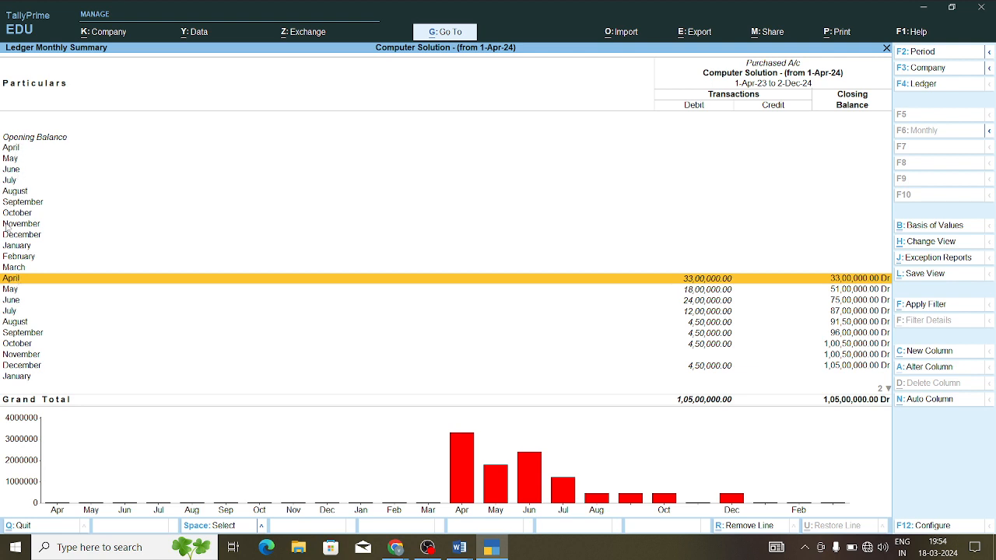
left_click(16, 378)
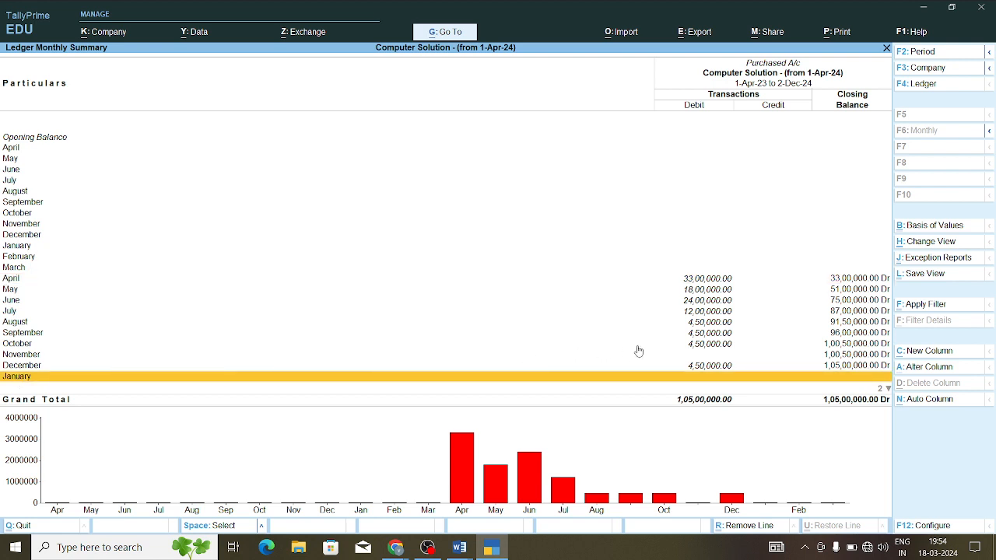
key("Escape")
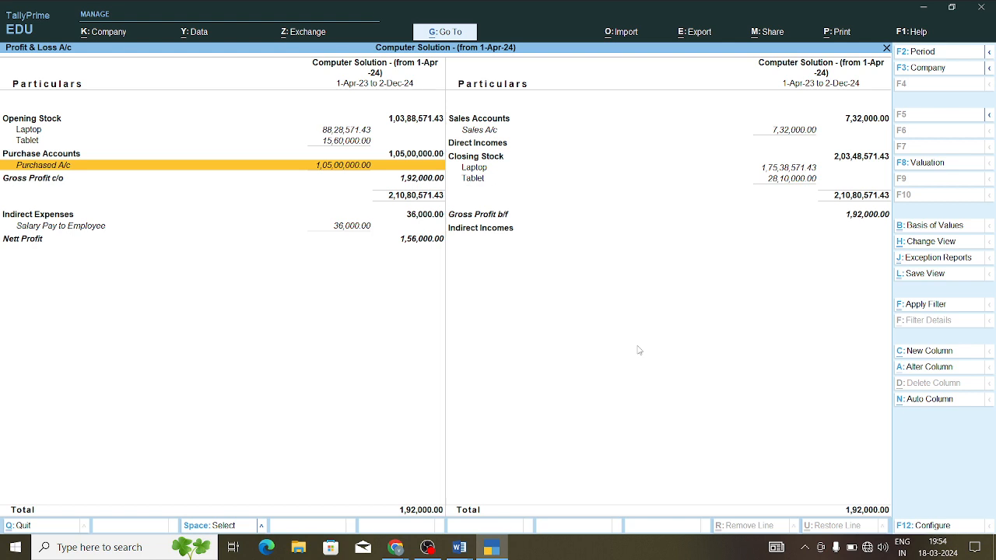
Review the Split Company Data settings for Computer Solution - (from 1-Apr-24), including its split-from date, and leave without splitting.
key("Escape")
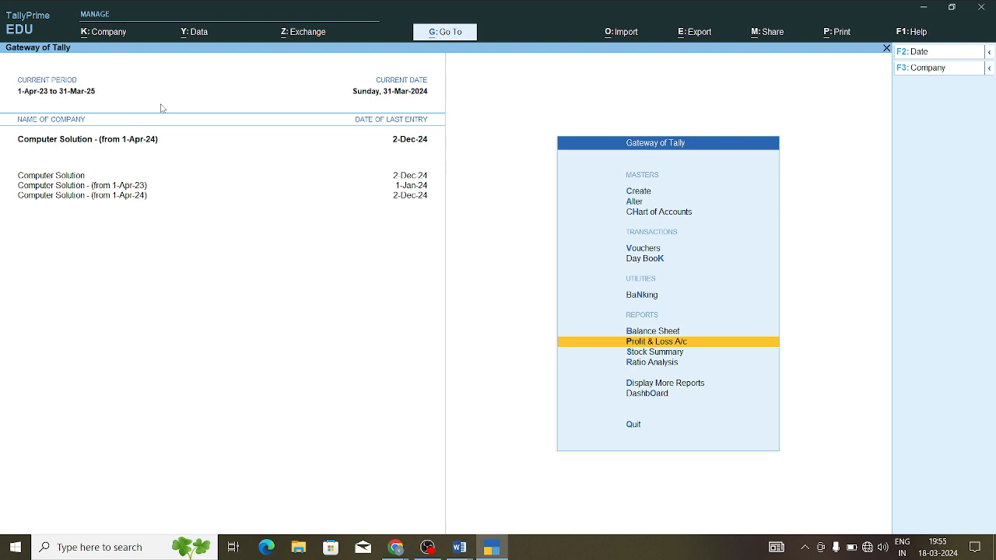
left_click(199, 33)
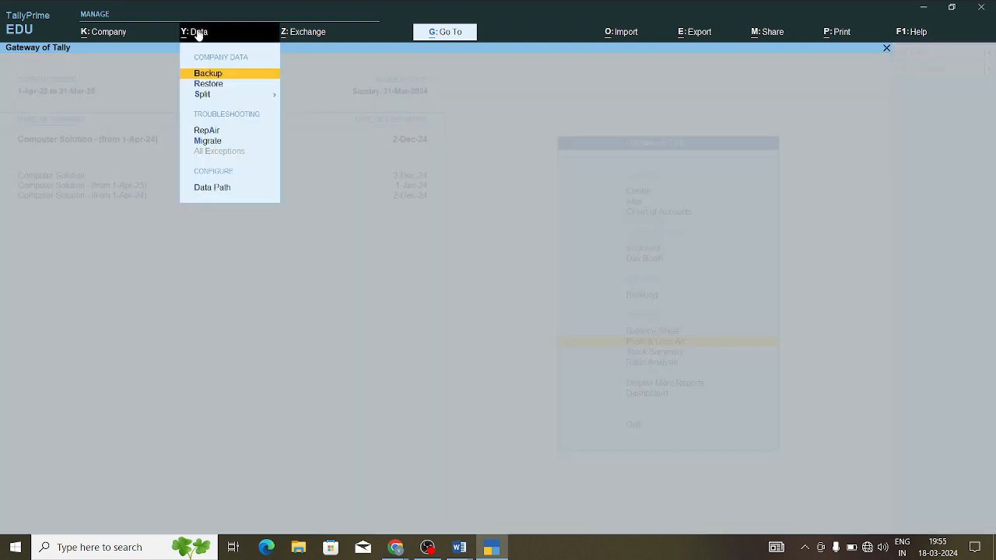
left_click(211, 97)
left_click(301, 122)
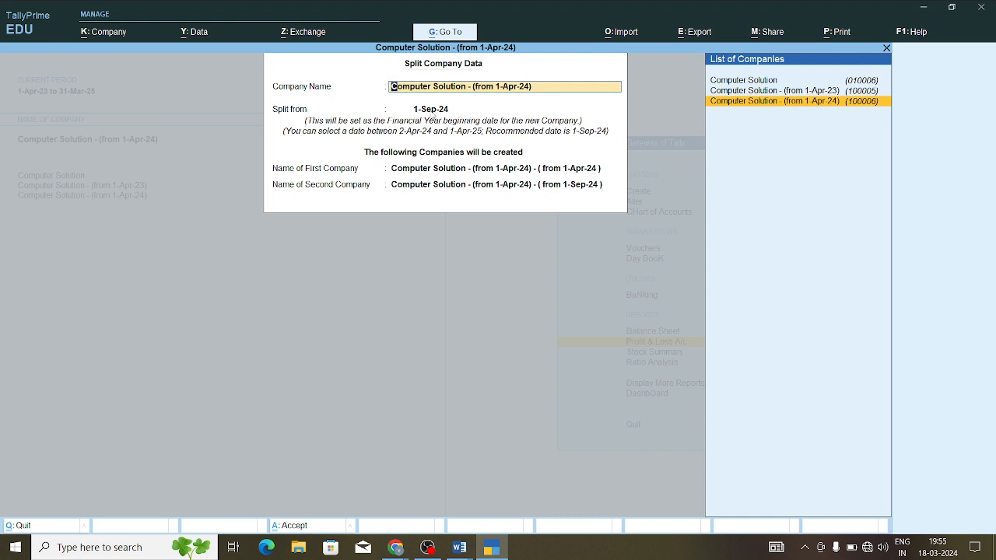
key("Return")
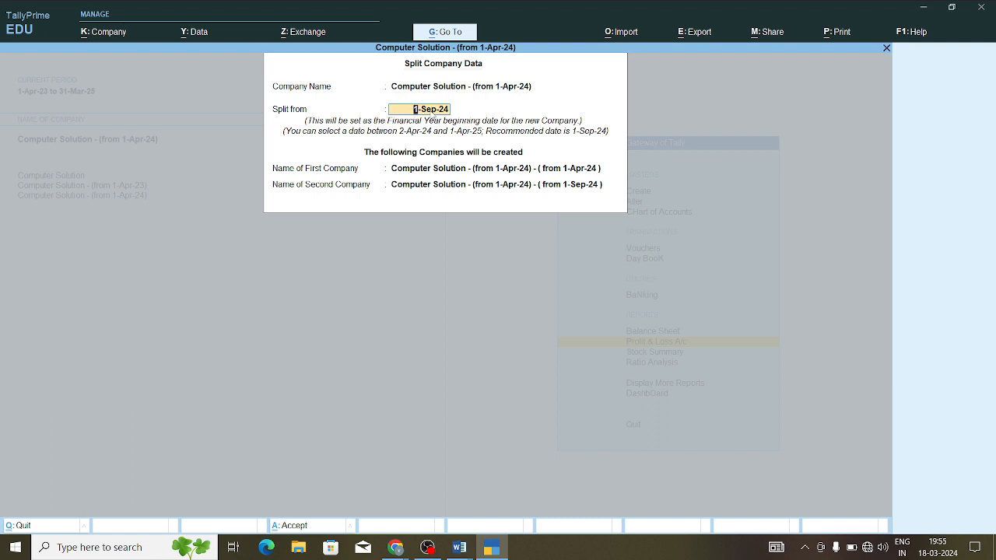
key("BackSpace")
key("Escape")
key("y")
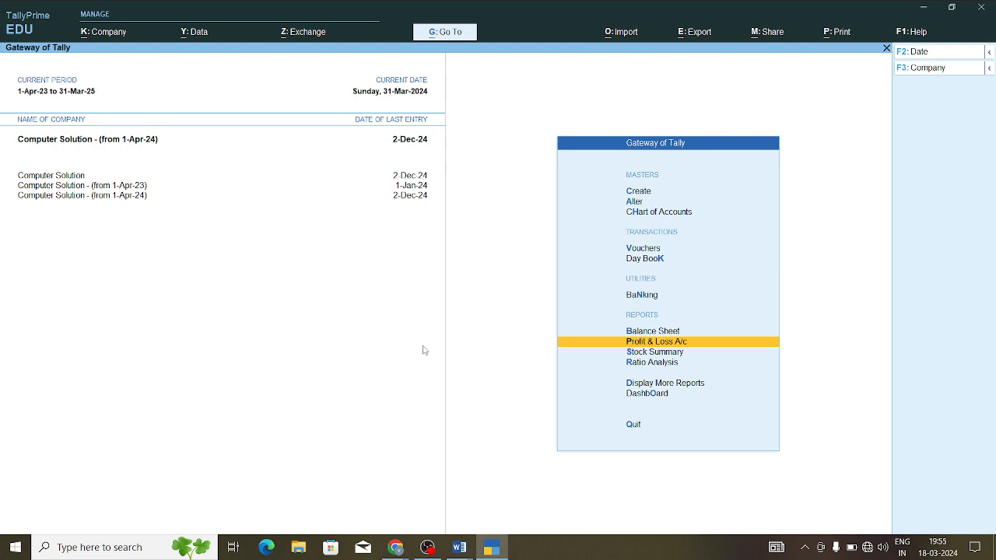
left_click(427, 548)
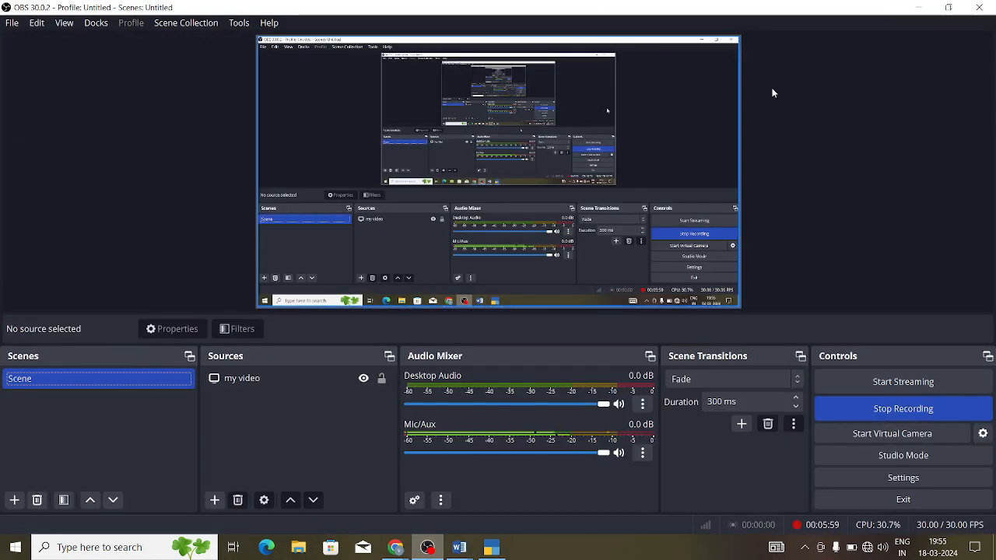
left_click(921, 8)
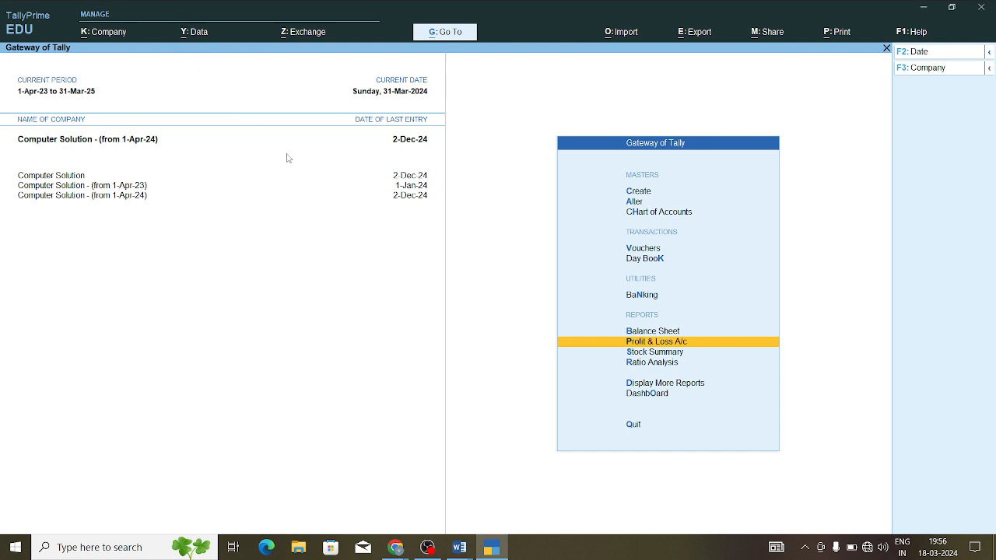
Check the list of companies available in the Tally.ERP9 data path, and return to the Gateway of Tally.
key("alt+F3")
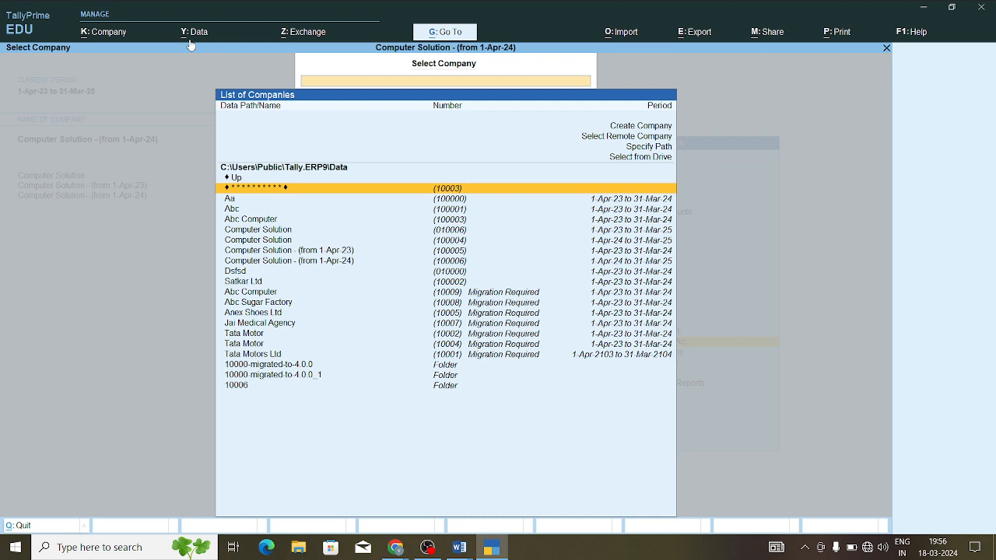
key("Escape")
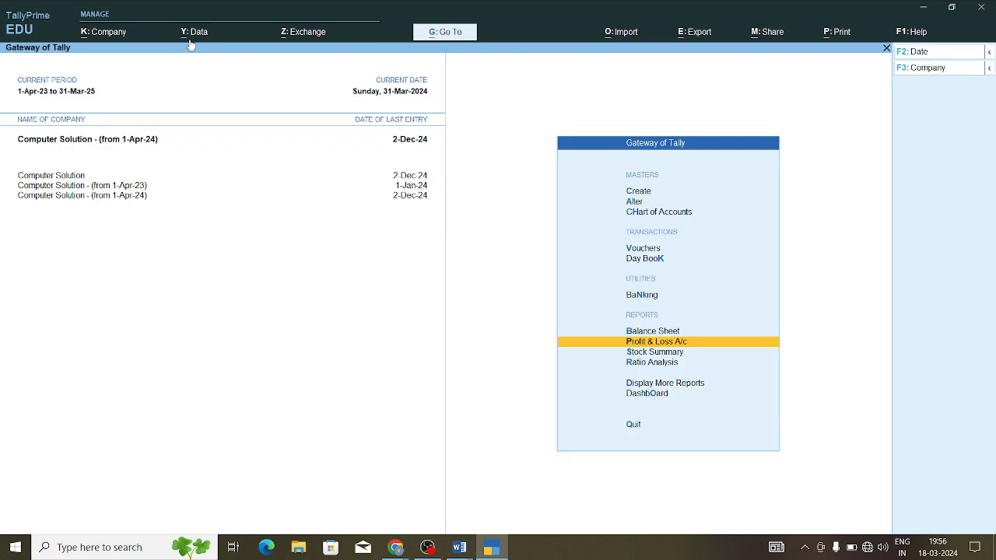